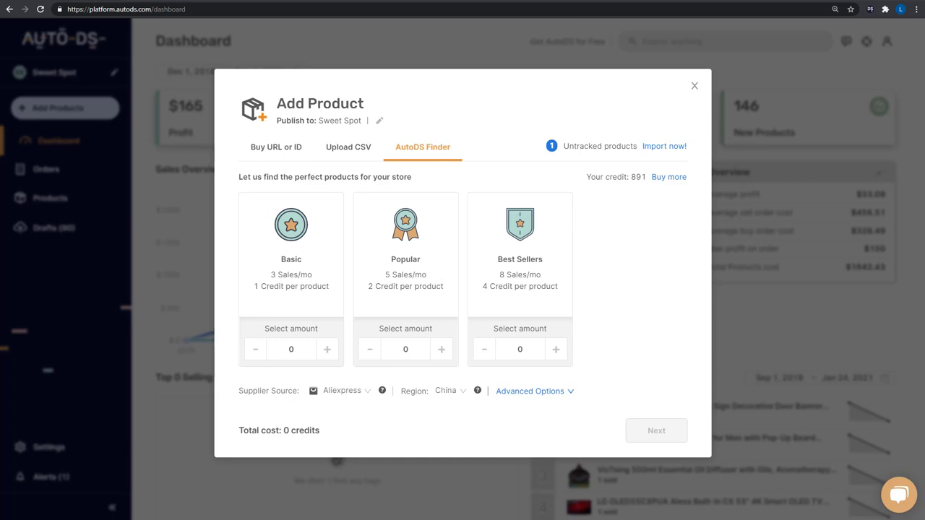
# Step: Reopen Add Products on the AutoDS Finder tab and highlight the 891 credit balance
pyautogui.click(788, 354)
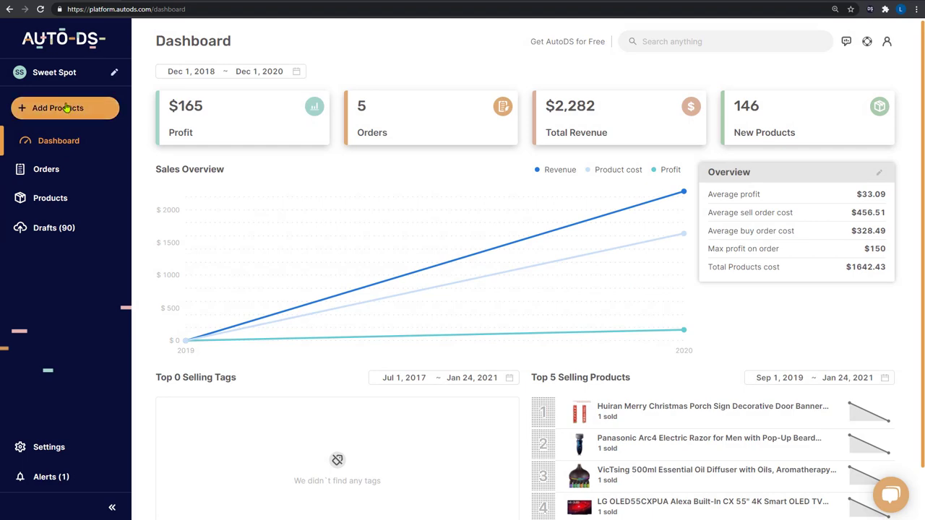
pyautogui.click(109, 109)
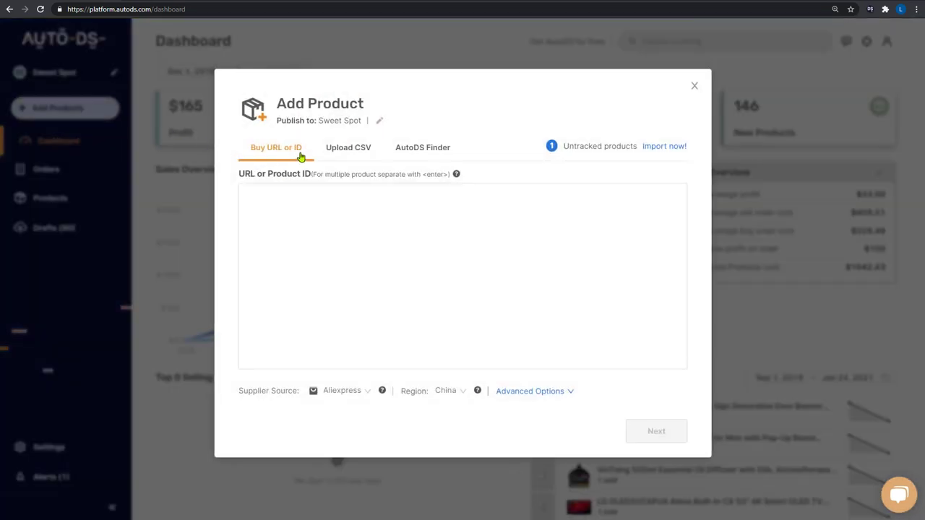
pyautogui.click(425, 152)
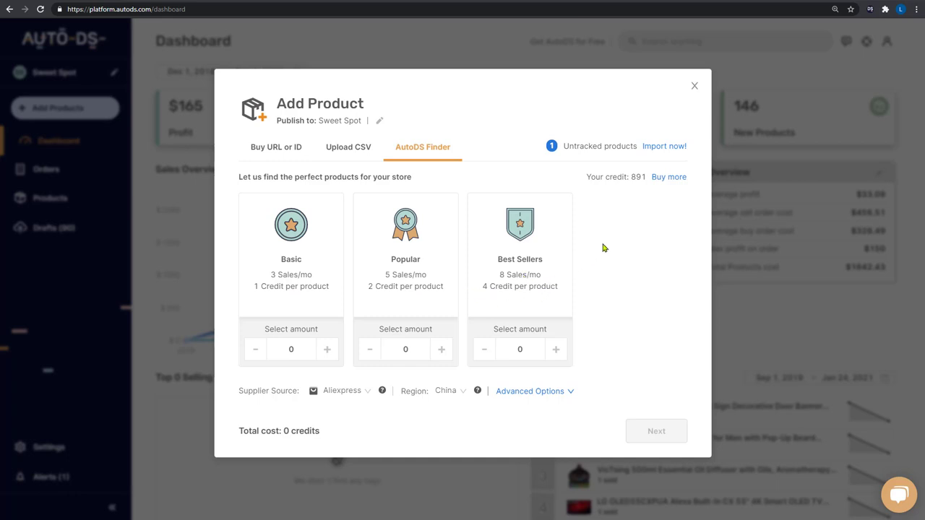
pyautogui.moveTo(597, 179); pyautogui.dragTo(641, 183)
pyautogui.click(641, 183)
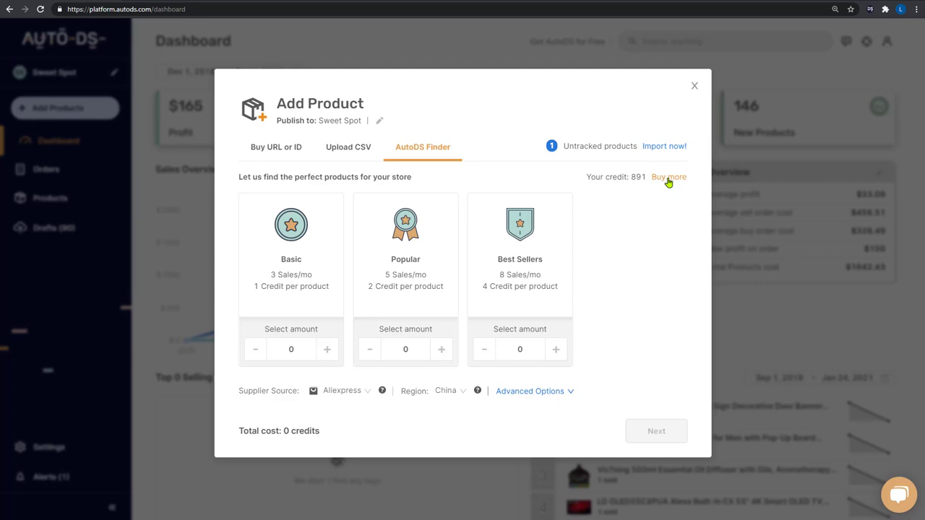
pyautogui.click(667, 180)
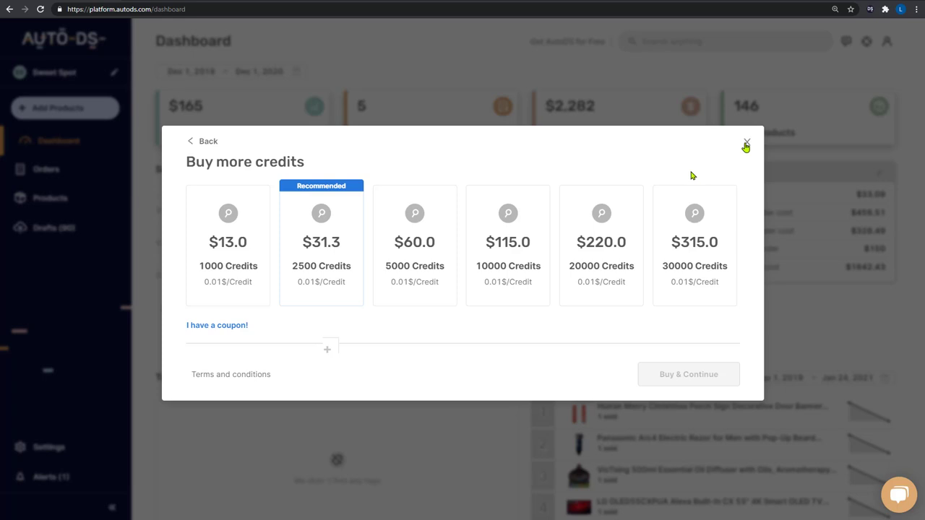
pyautogui.click(261, 153)
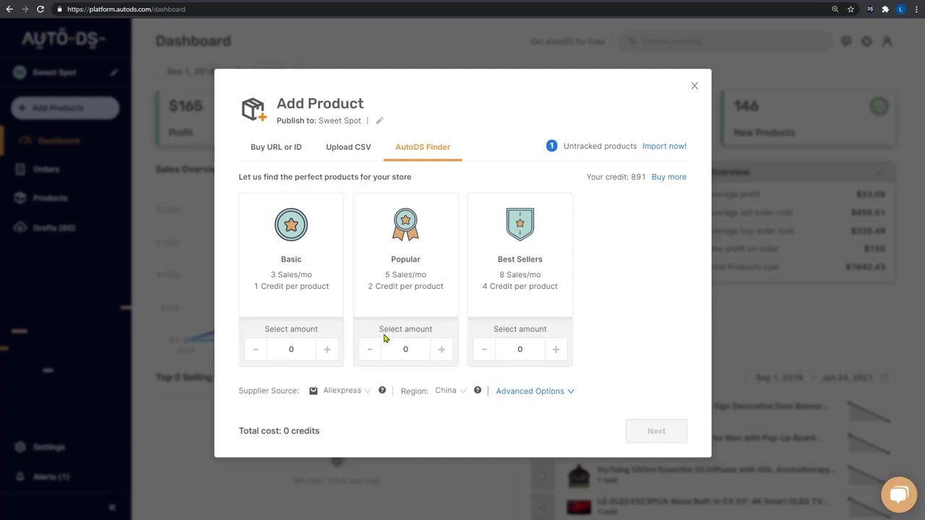
# Step: Set the Supplier Source to Amazon
pyautogui.click(340, 391)
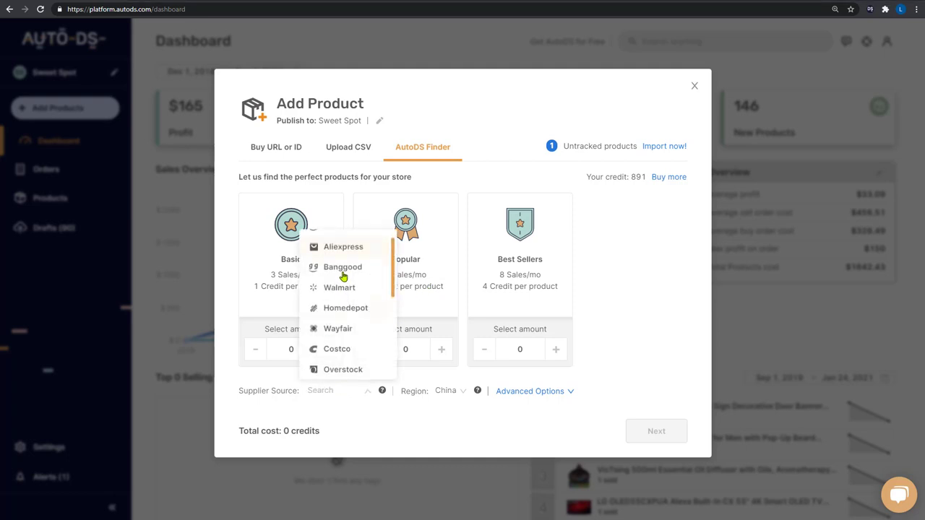
pyautogui.scroll(1, 346, 271)
pyautogui.click(347, 248)
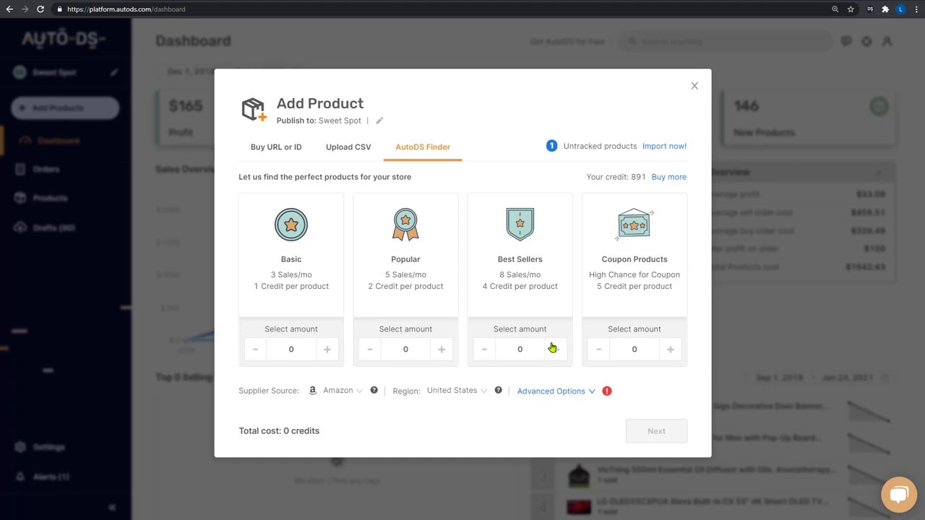
# Step: Request 20 Coupon Products and 10 Best Sellers, totalling 140 credits
pyautogui.click(623, 349)
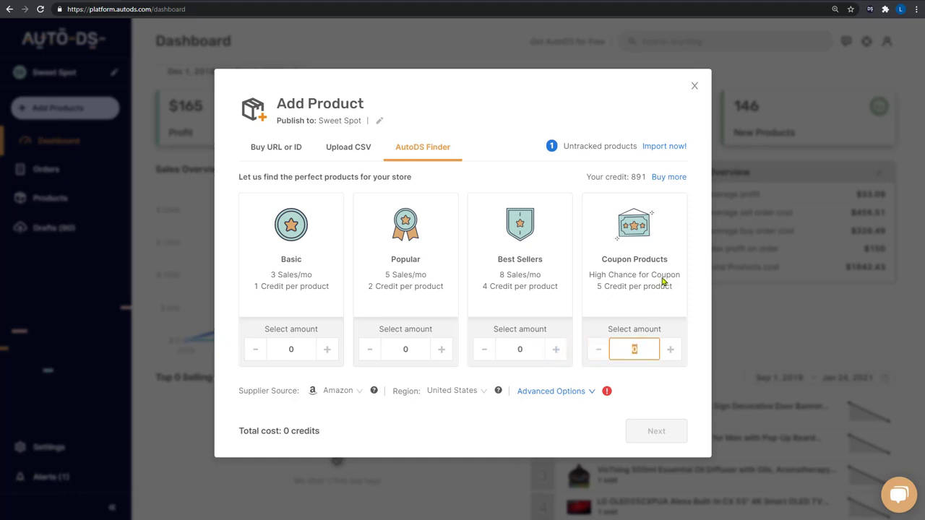
pyautogui.write('20')
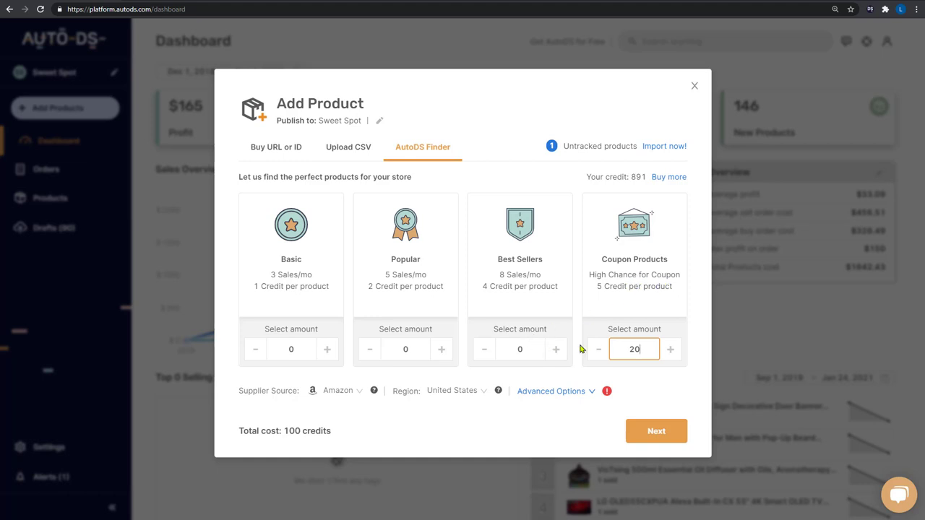
pyautogui.click(537, 351)
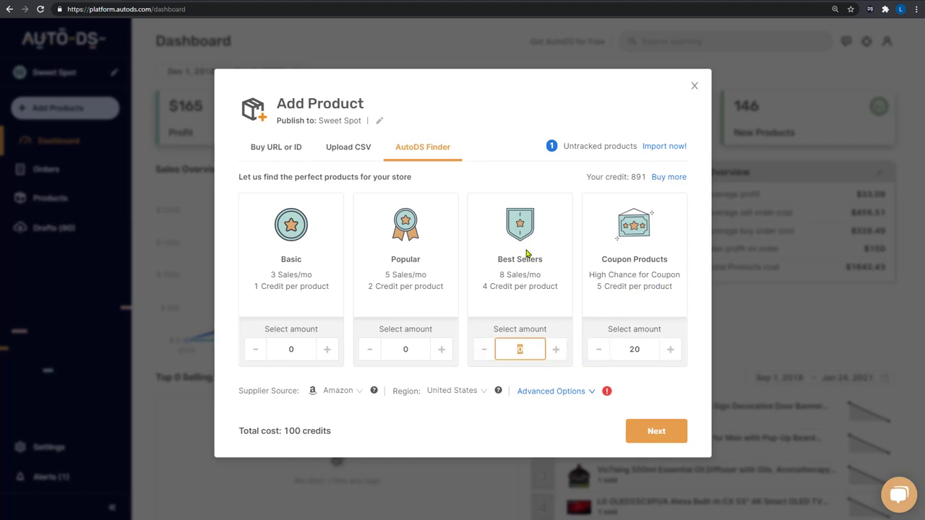
pyautogui.write('10')
pyautogui.click(518, 312)
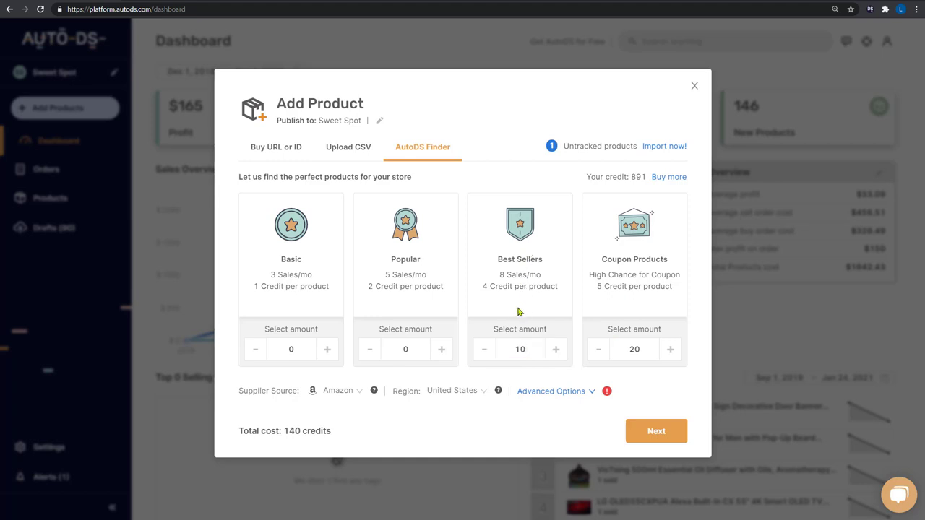
# Step: On the General step, disable supplier default settings and add the tag 'AutoDS Finder Products'
pyautogui.click(650, 433)
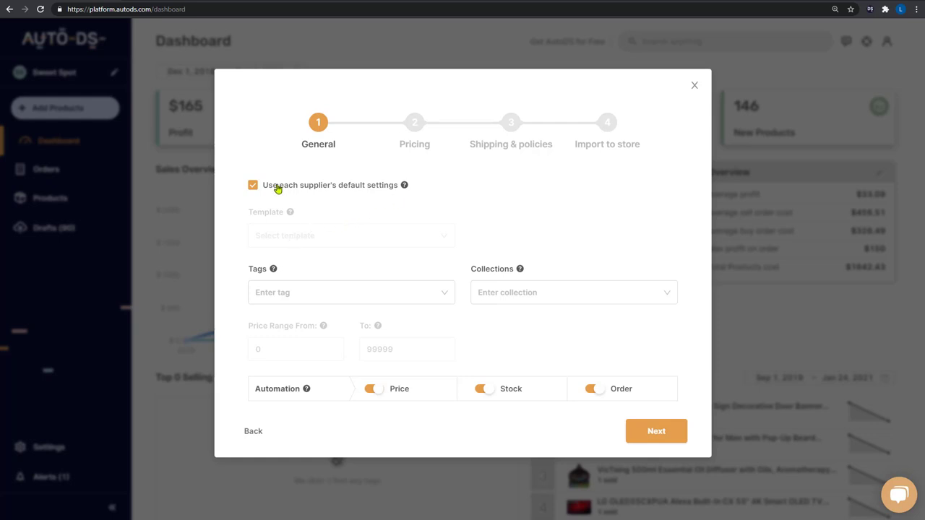
pyautogui.click(253, 185)
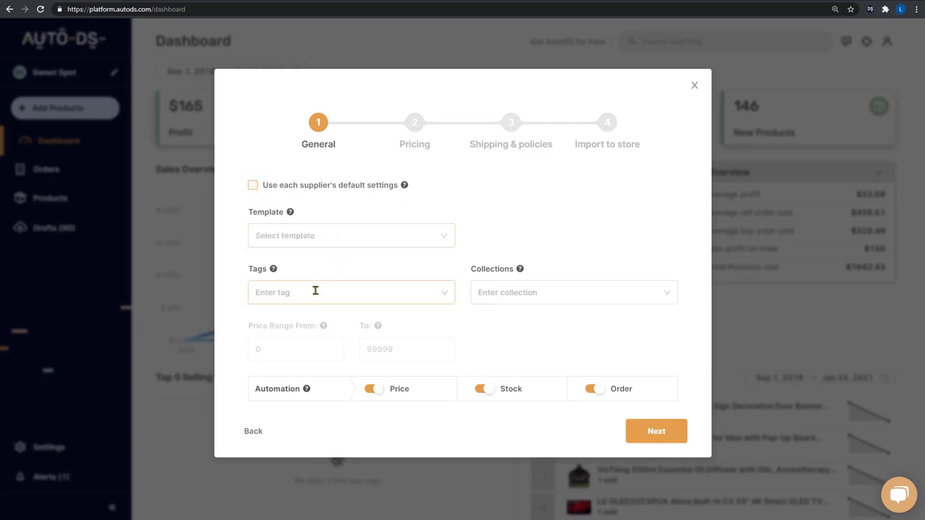
pyautogui.click(316, 291)
pyautogui.write('AutoDS ')
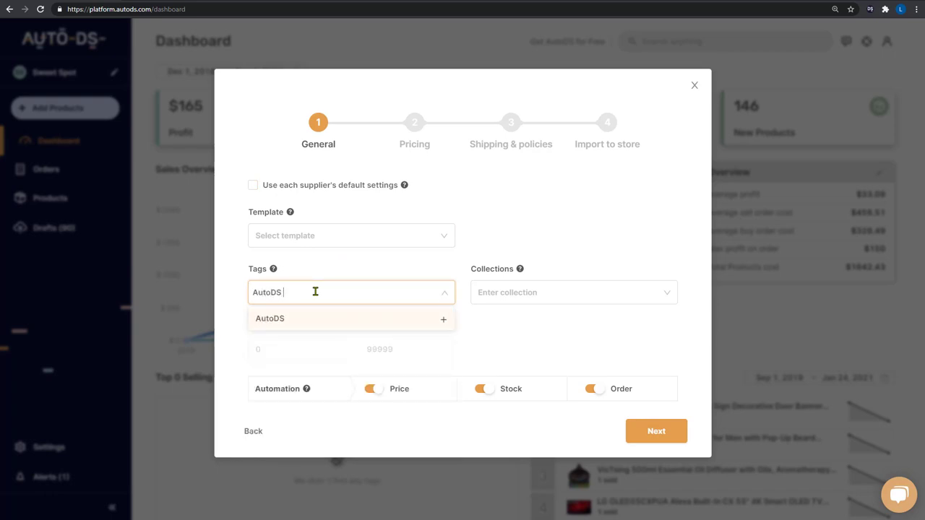
pyautogui.write('Finder Product')
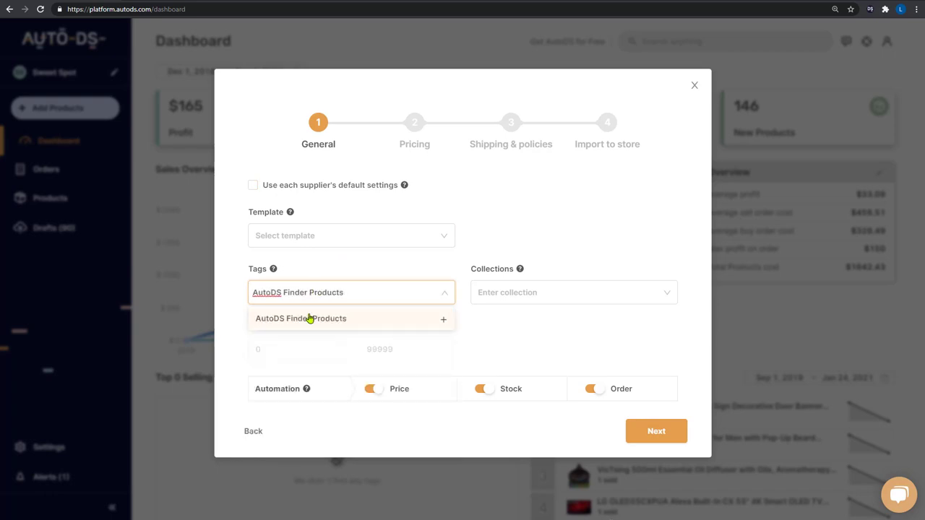
pyautogui.write('s')
pyautogui.click(308, 319)
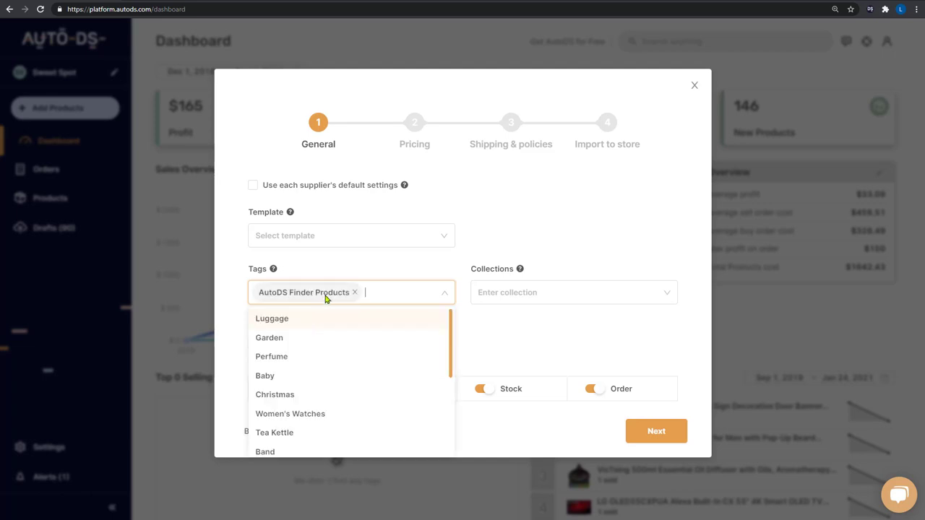
pyautogui.click(485, 330)
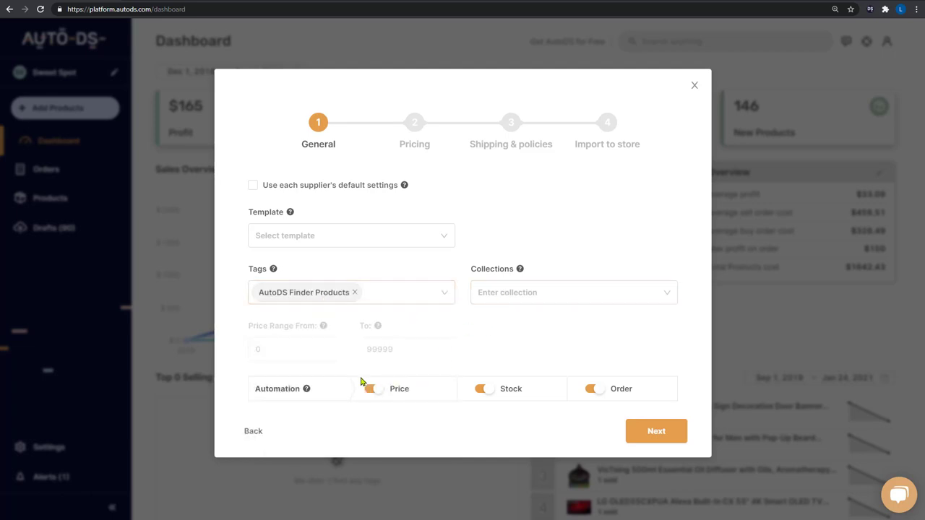
# Step: Disable supplier default pricing, then pass Shipping & policies to reach Import to store
pyautogui.click(654, 431)
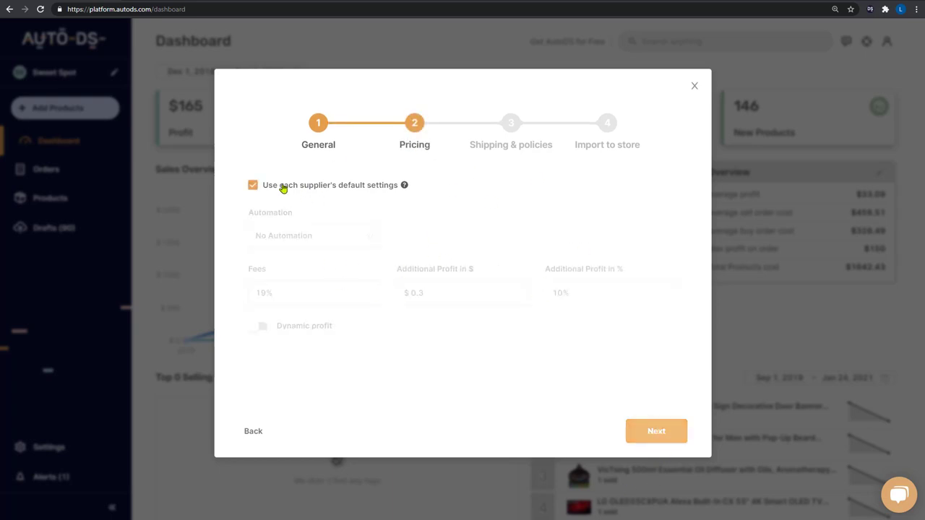
pyautogui.click(371, 184)
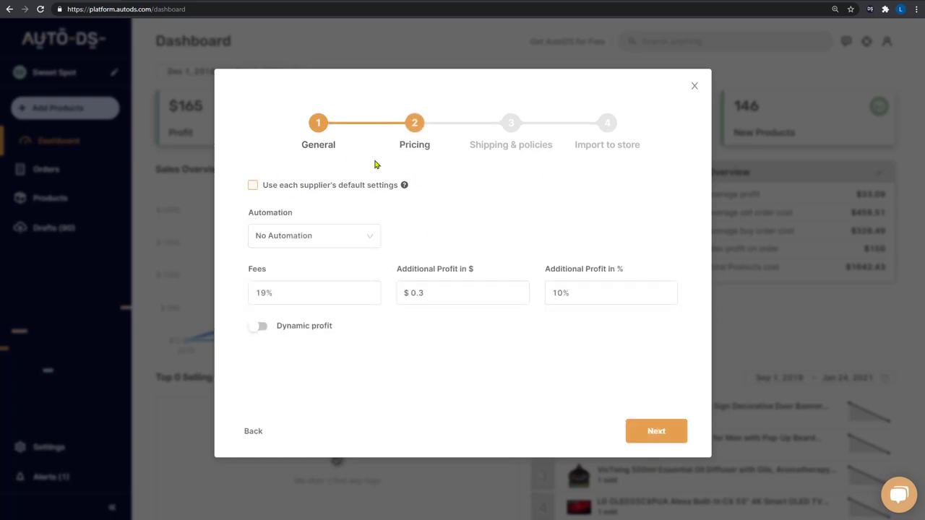
pyautogui.click(655, 431)
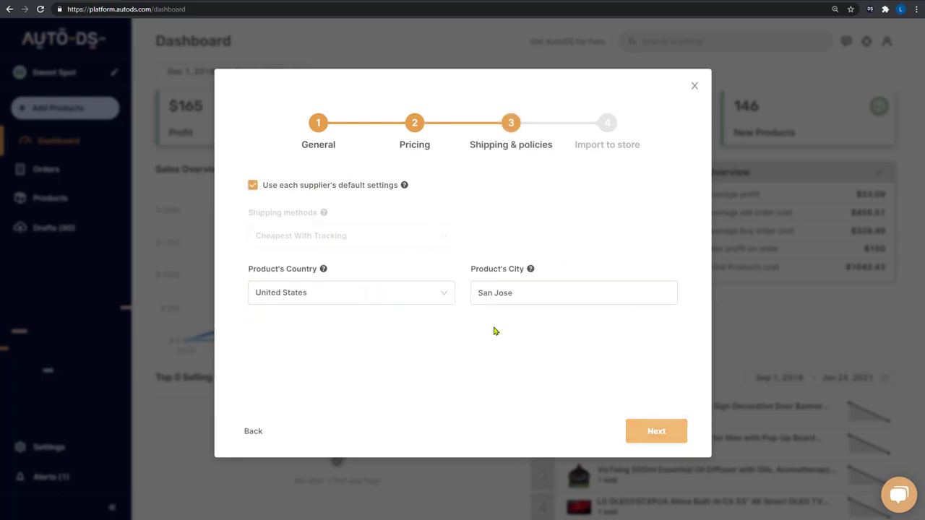
pyautogui.click(656, 431)
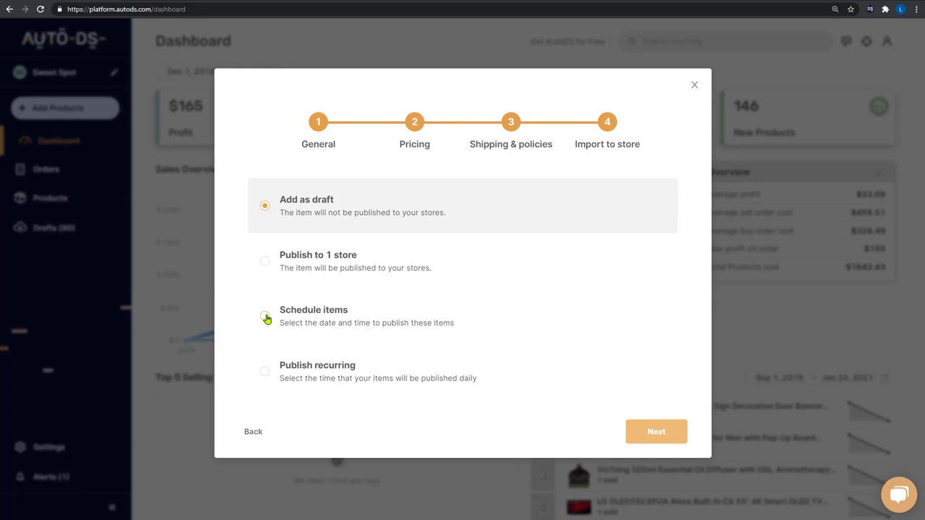
# Step: Schedule daily recurring publishing to Sweet Spot at 18:30
pyautogui.click(321, 370)
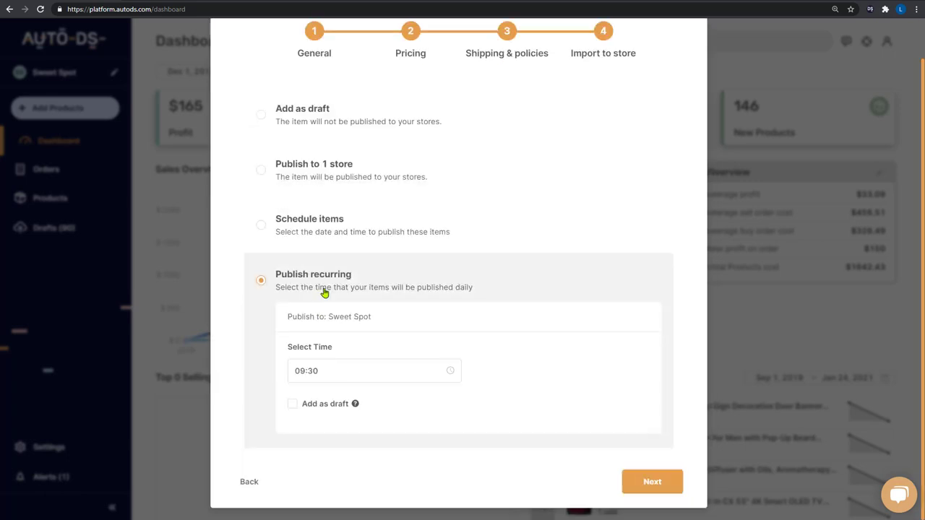
pyautogui.click(337, 367)
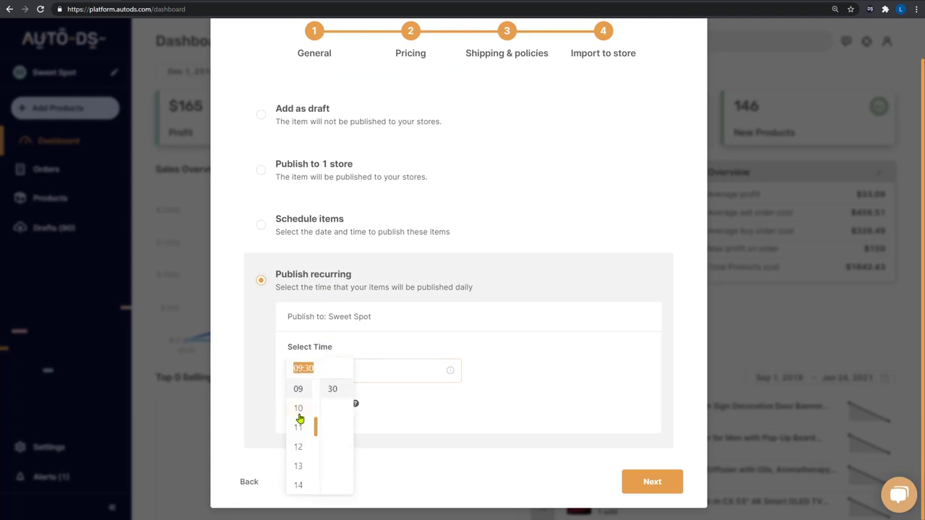
pyautogui.scroll(-3, 300, 419)
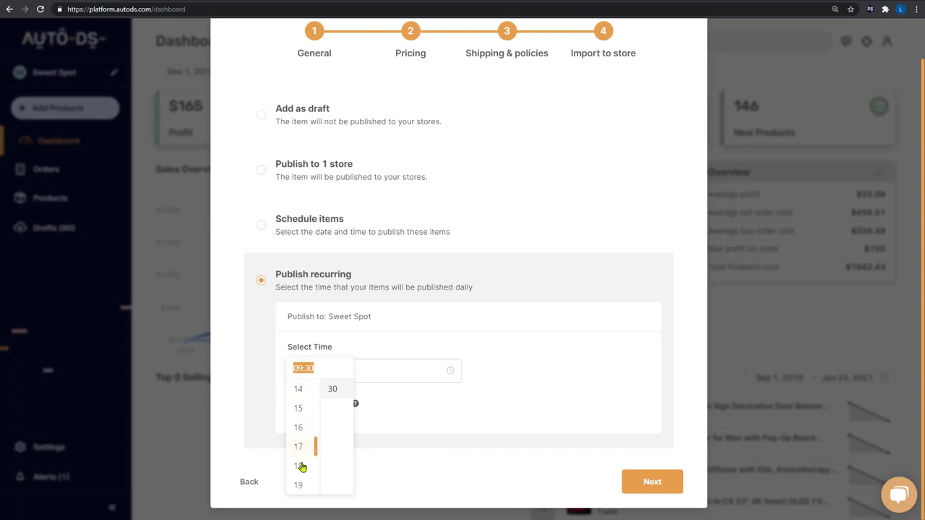
pyautogui.click(300, 467)
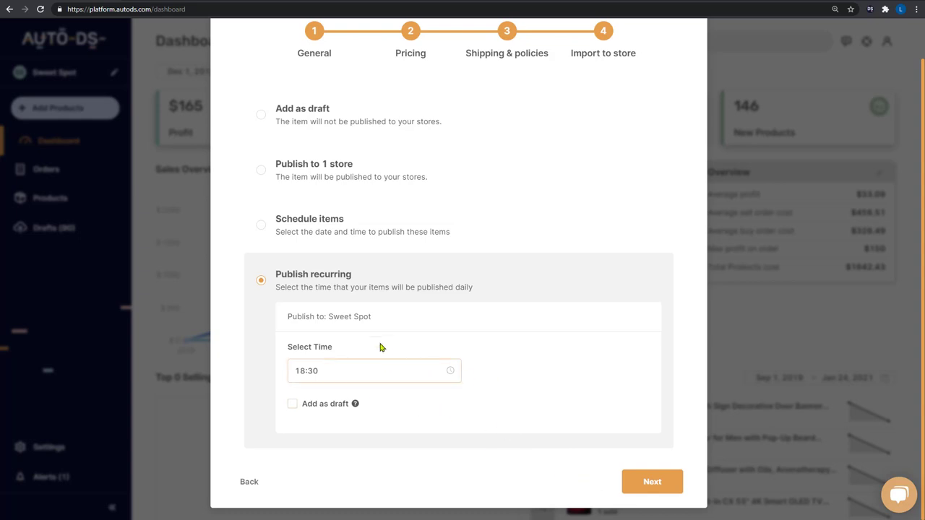
pyautogui.scroll(1, 380, 344)
pyautogui.scroll(-1, 439, 355)
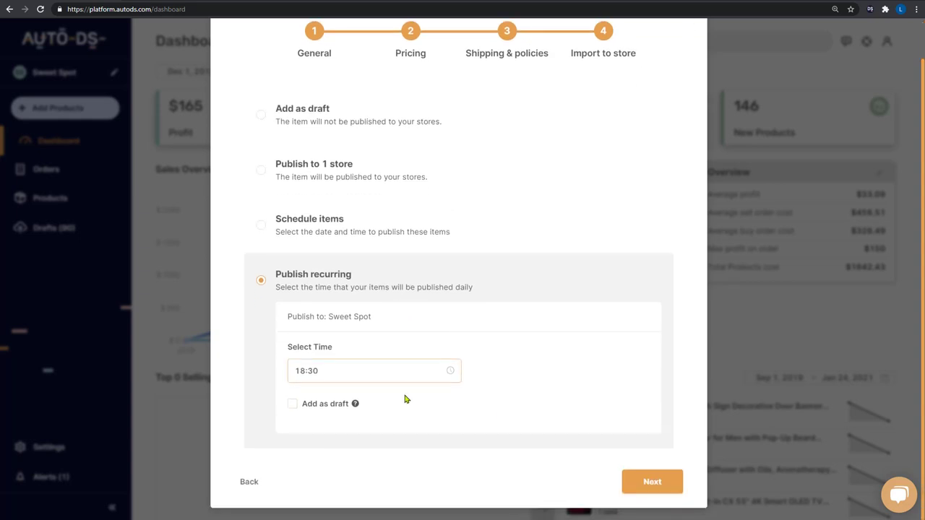
# Step: Submit the recurring import and return to the AutoDS Finder tiers
pyautogui.click(653, 482)
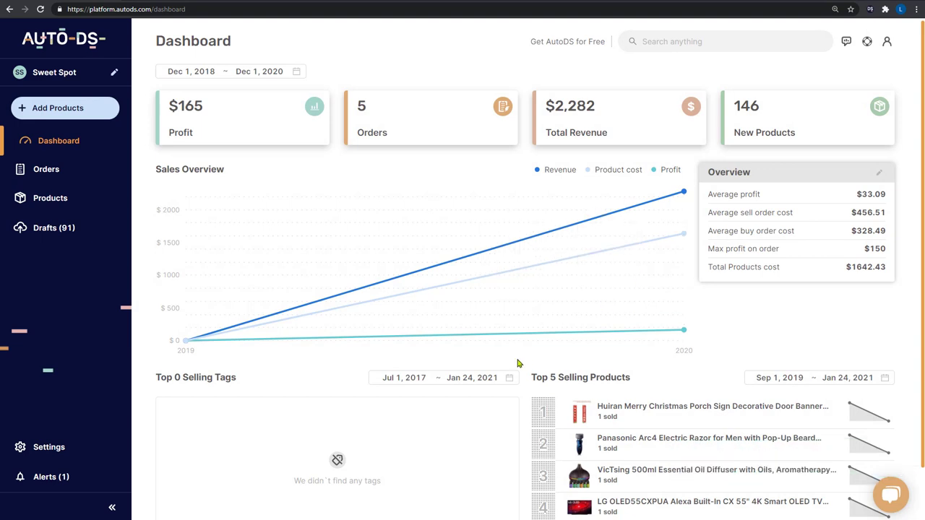
pyautogui.click(83, 115)
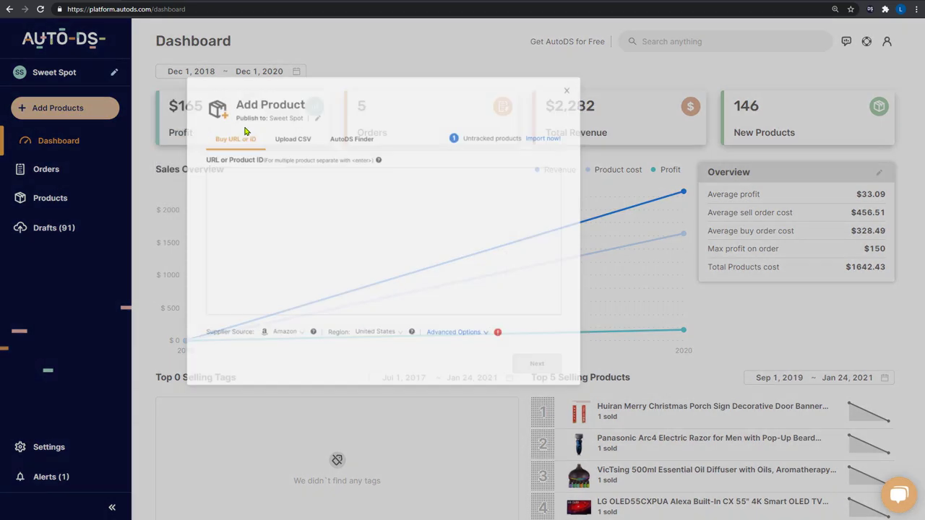
pyautogui.click(429, 149)
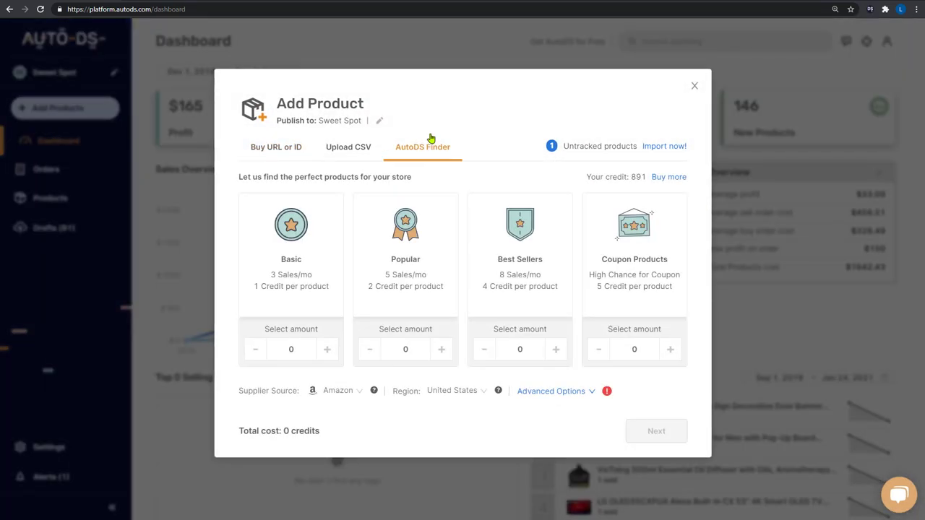